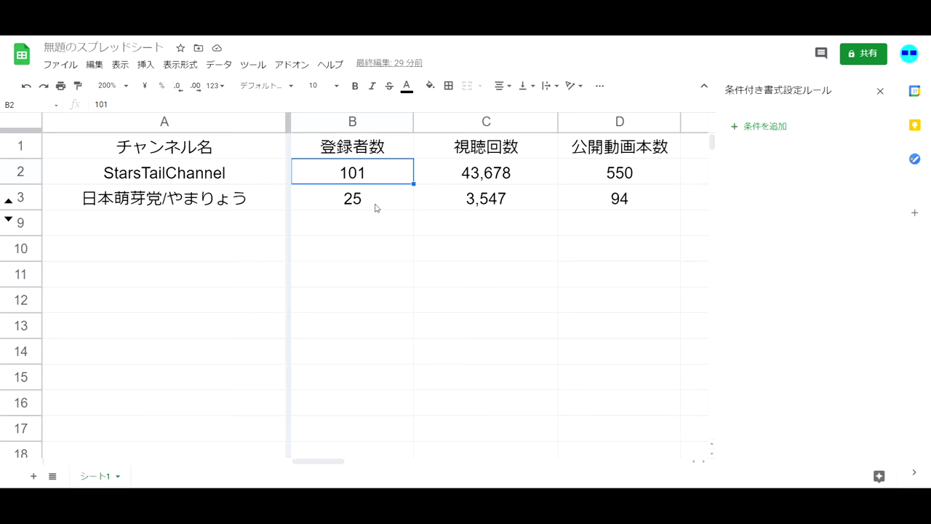
# Compare the 登録者数, 視聴回数 and 公開動画本数 figures of the two channels in rows 2 and 3
pyautogui.click(397, 199)
pyautogui.click(396, 176)
pyautogui.click(397, 208)
pyautogui.click(391, 178)
pyautogui.click(389, 197)
pyautogui.click(384, 173)
pyautogui.click(494, 173)
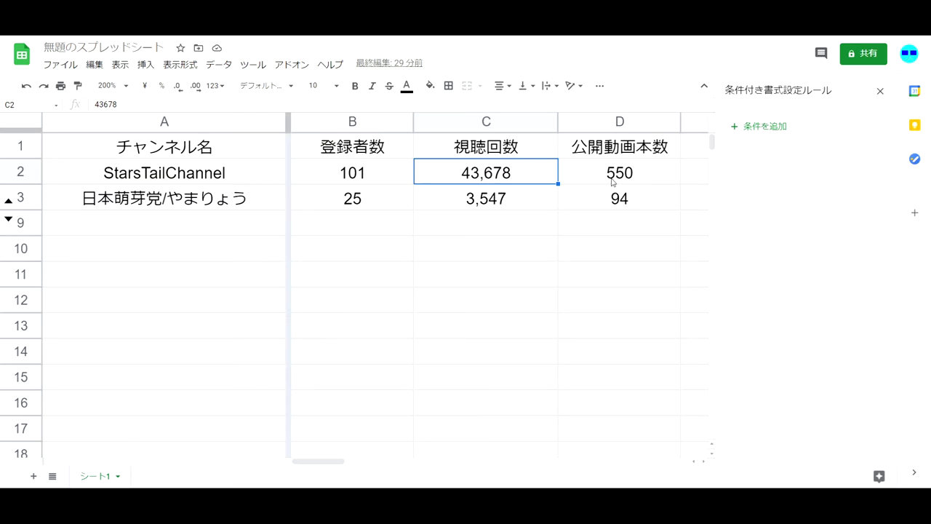
pyautogui.click(509, 201)
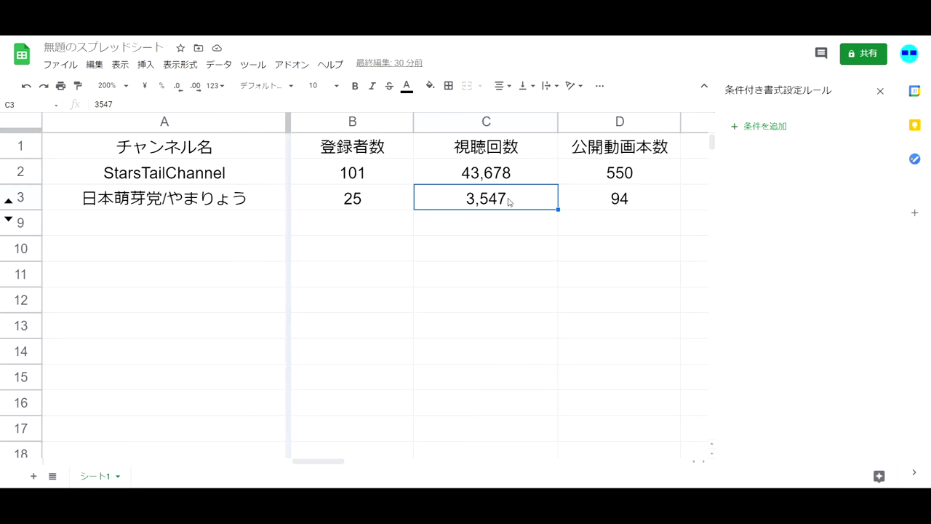
pyautogui.click(505, 222)
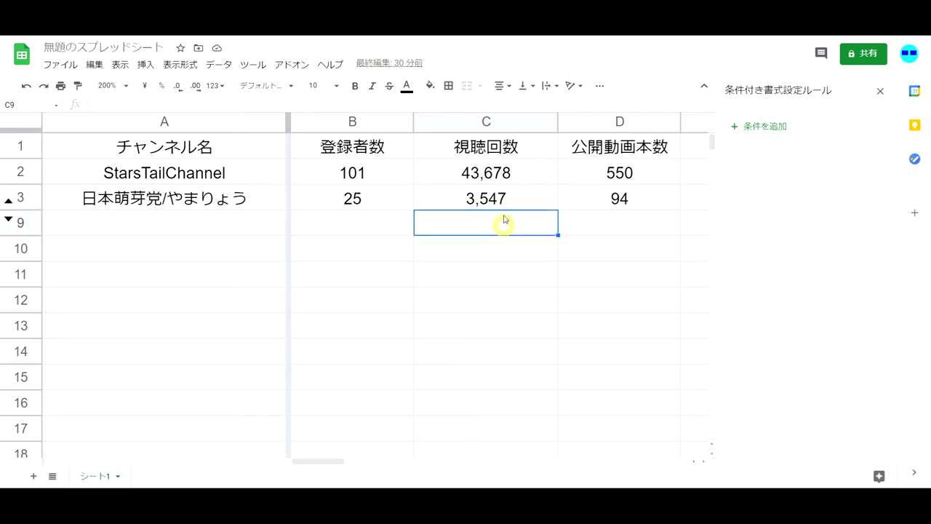
pyautogui.click(497, 199)
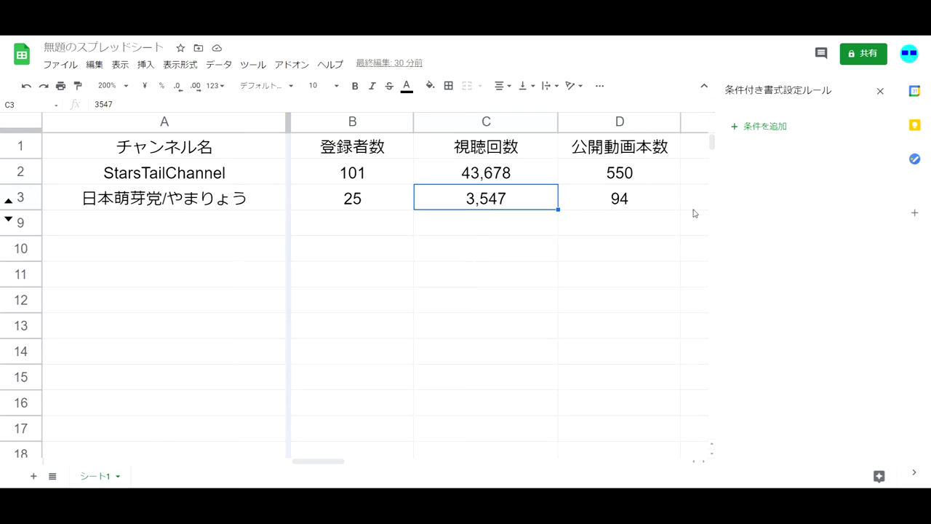
pyautogui.click(630, 205)
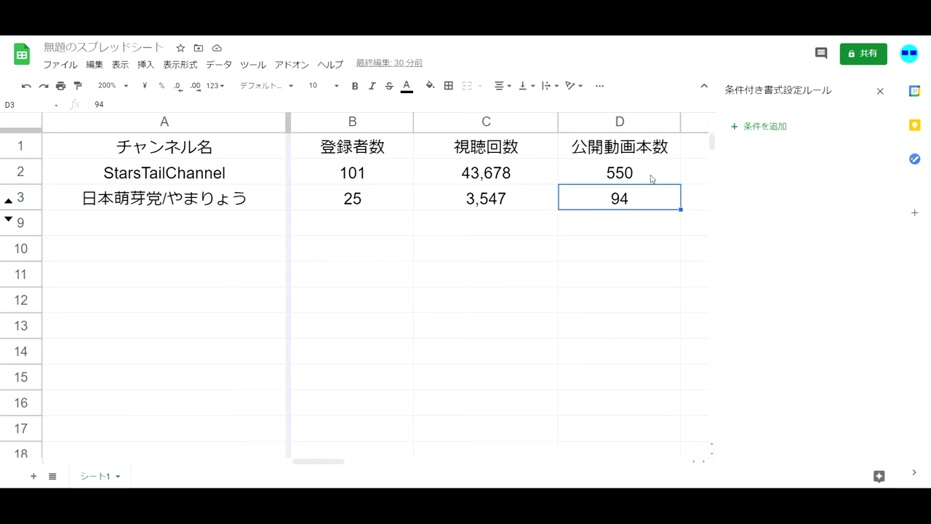
pyautogui.click(652, 178)
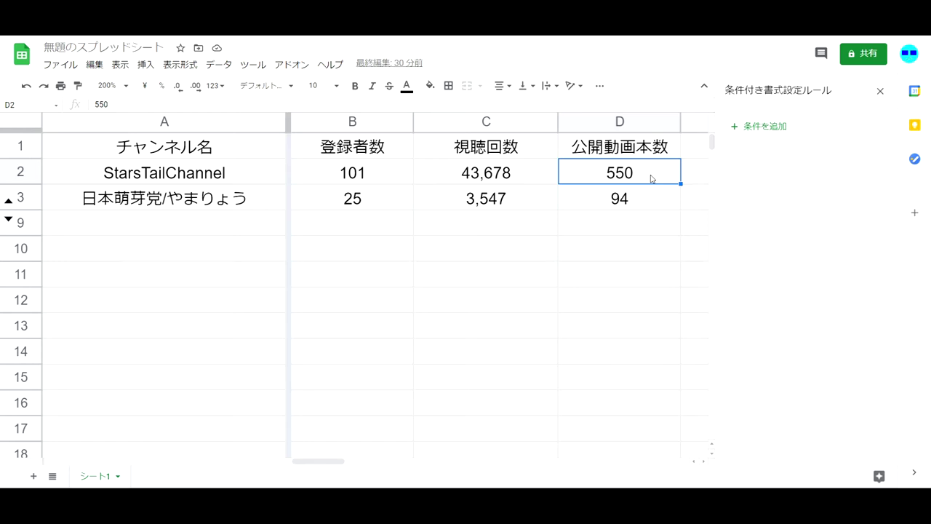
pyautogui.press('Left')
pyautogui.click(652, 179)
# Examine the MPF値 and WAv results and their formulas for both channels in F2:G3
pyautogui.press('Right')
pyautogui.press('Right')
pyautogui.press('Right')
pyautogui.press('Right')
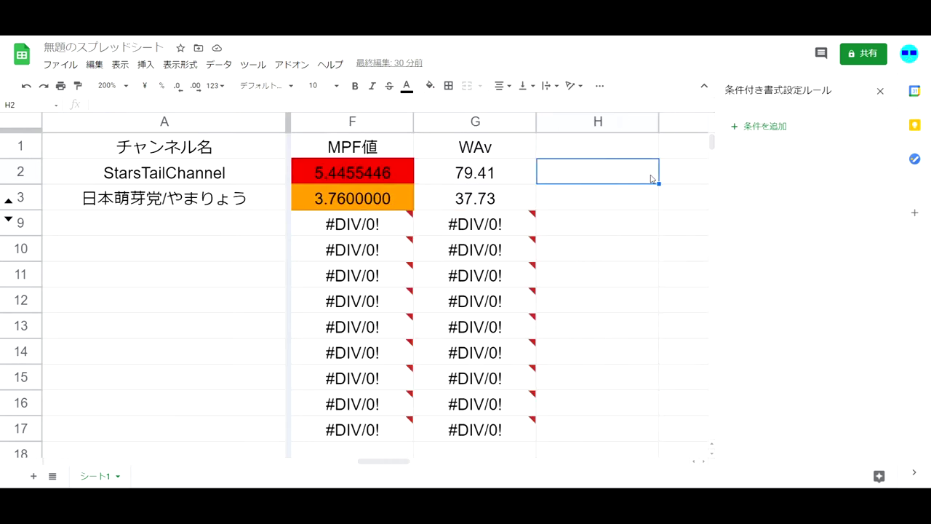
pyautogui.press('Left')
pyautogui.press('Left')
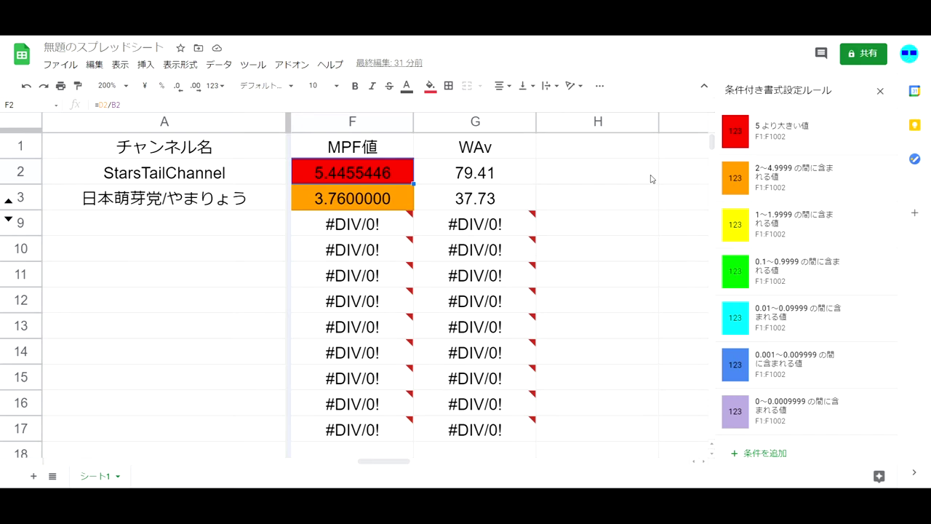
pyautogui.press('Down')
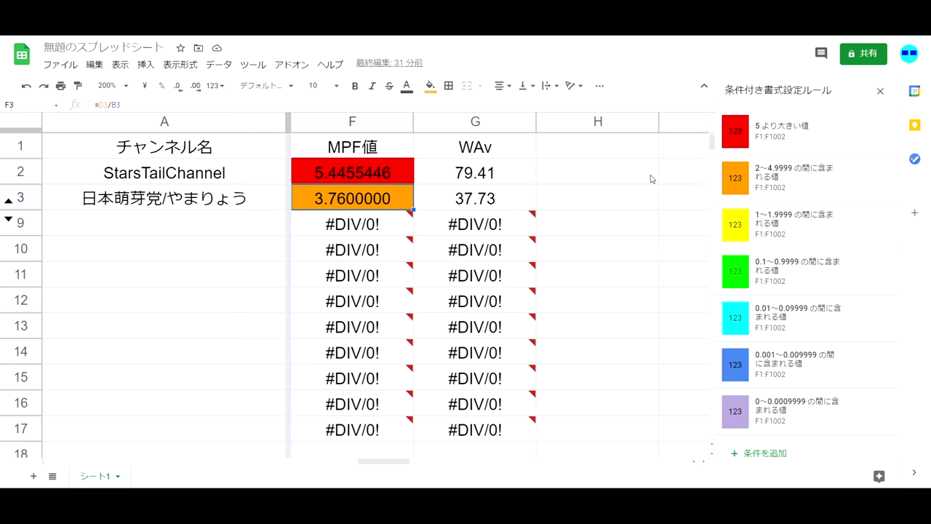
pyautogui.press('Right')
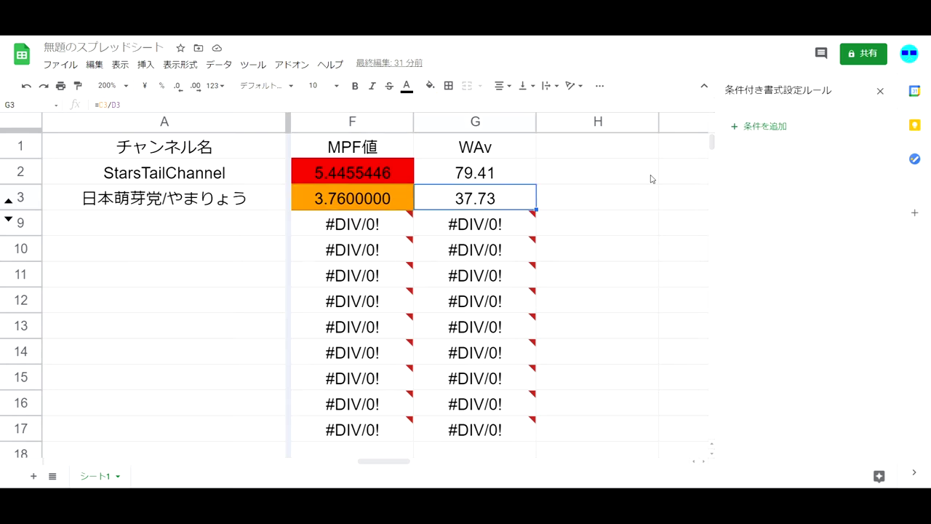
pyautogui.press('Up')
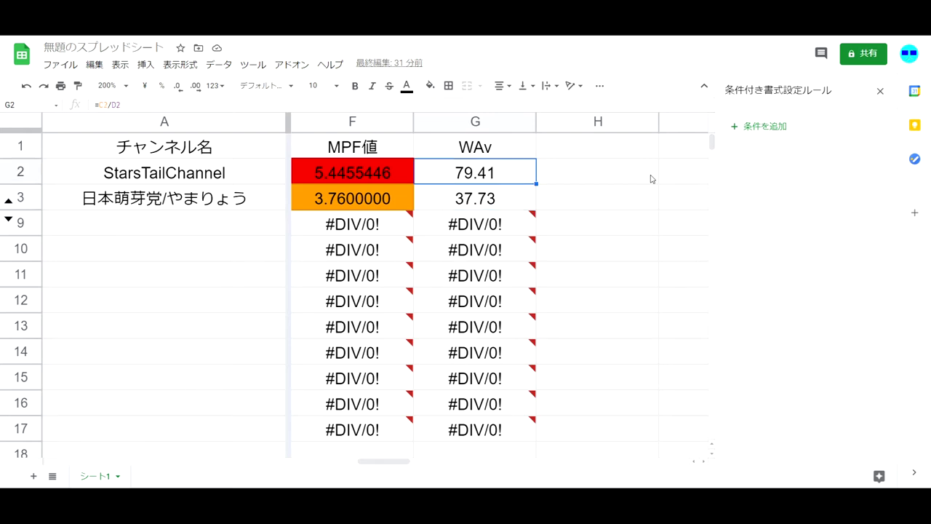
pyautogui.press('Left')
pyautogui.press('Left')
pyautogui.press('Right')
pyautogui.press('Right')
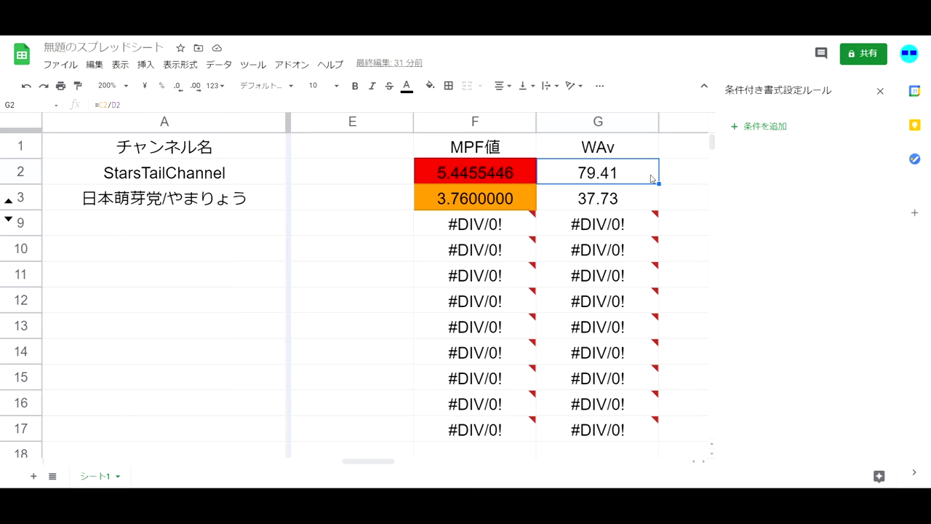
pyautogui.press('Down')
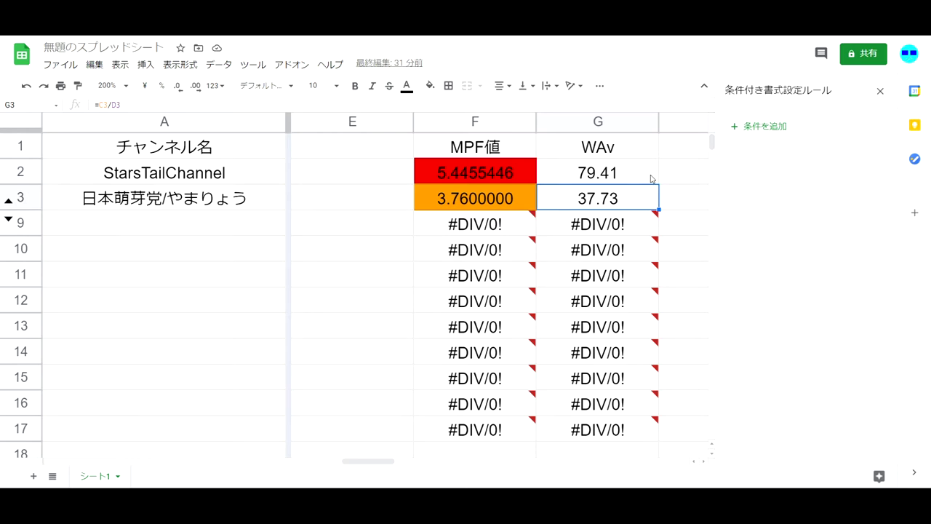
pyautogui.press('Up')
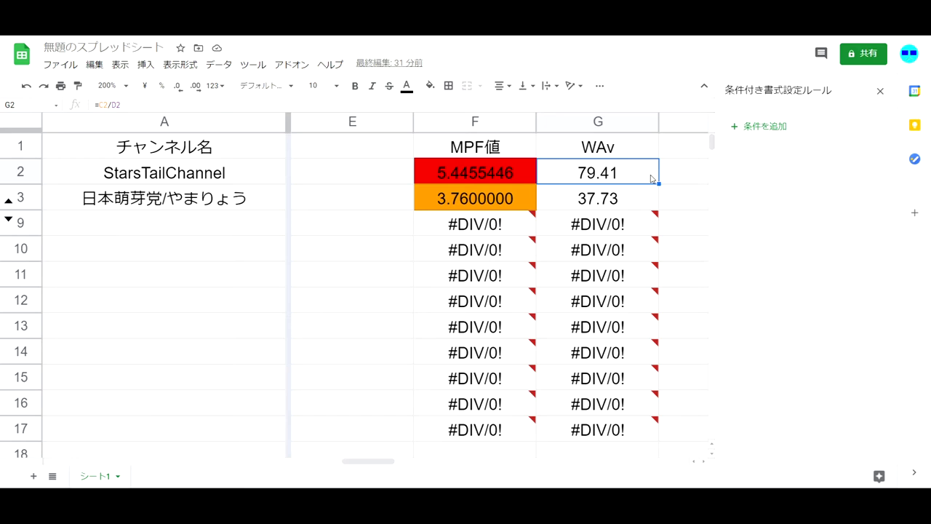
pyautogui.press('Left')
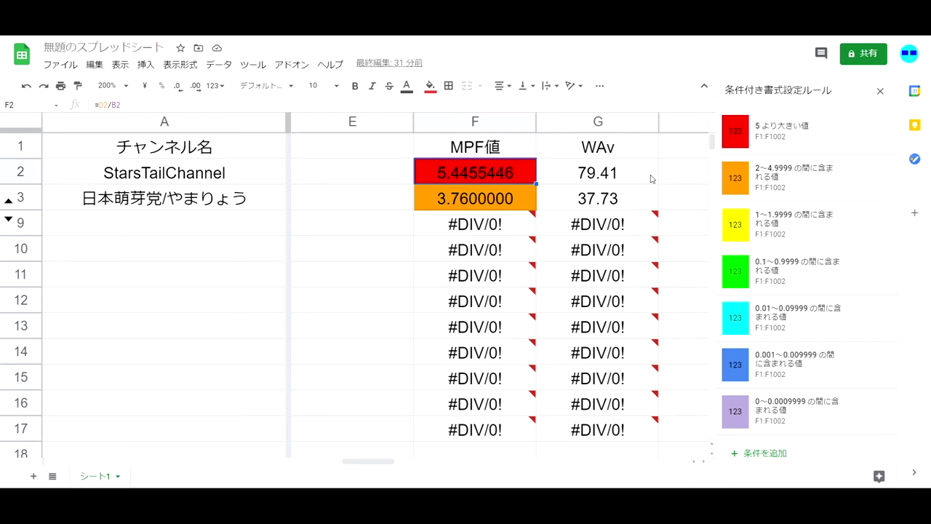
pyautogui.press('Down')
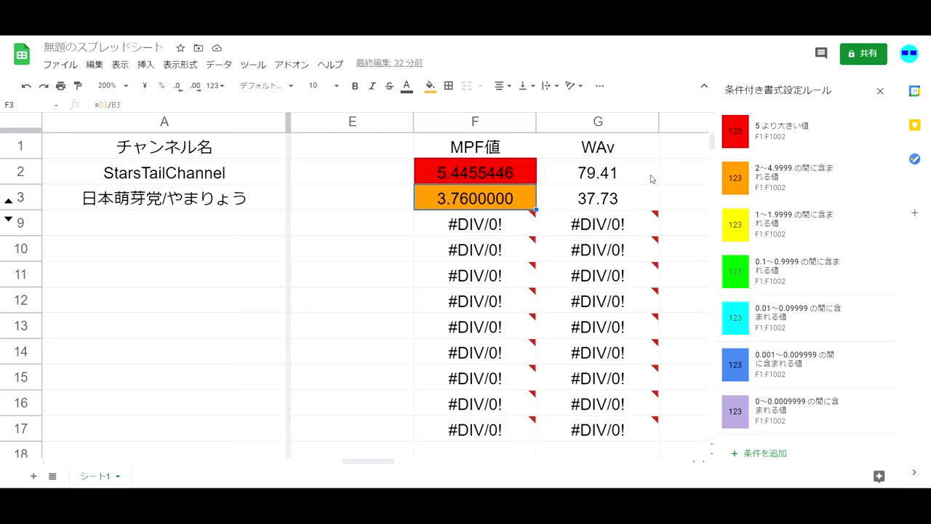
pyautogui.press('Right')
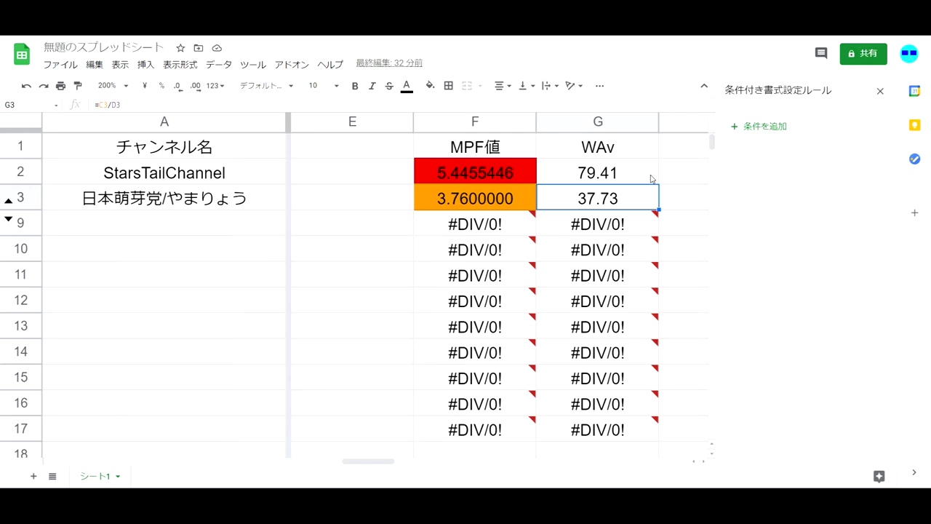
# Unhide the hidden rows between rows 3 and 9
pyautogui.press('Left')
pyautogui.press('Left')
pyautogui.press('Left')
pyautogui.press('Left')
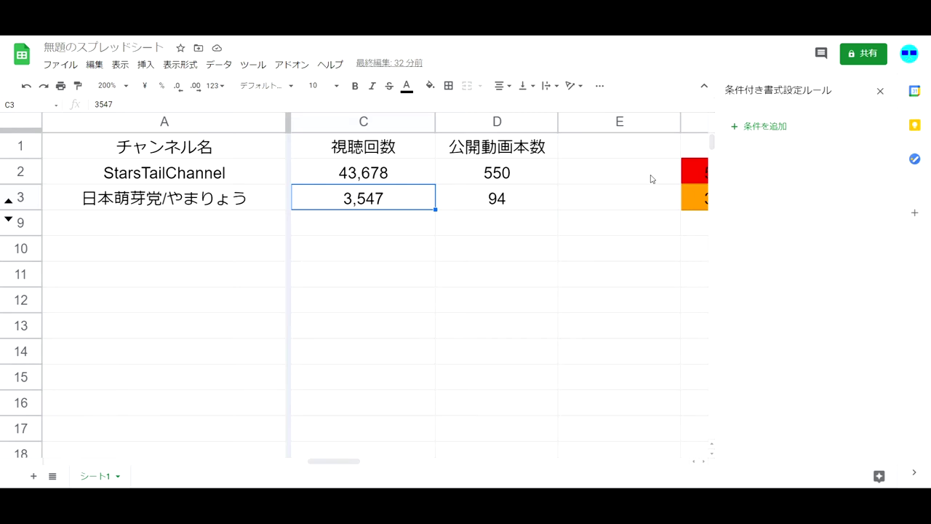
pyautogui.press('Left')
pyautogui.press('Left')
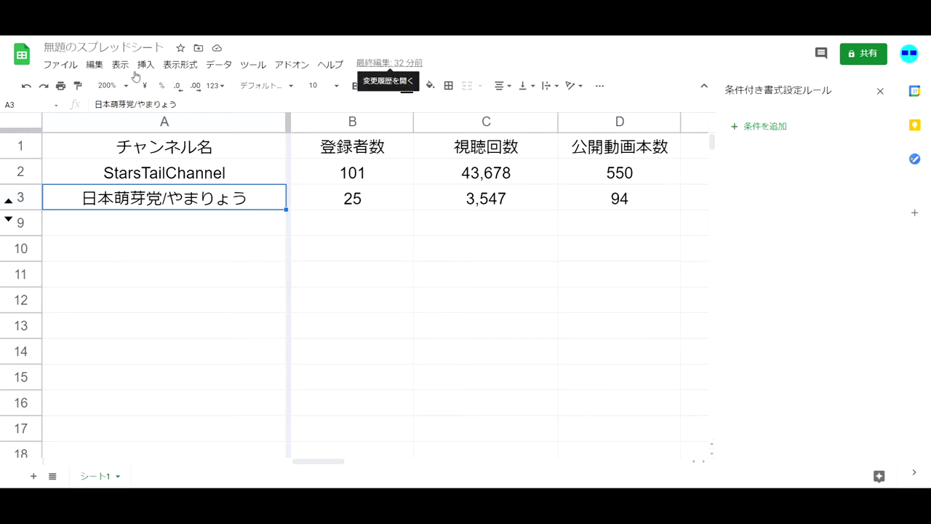
pyautogui.moveTo(27, 198); pyautogui.dragTo(24, 224)
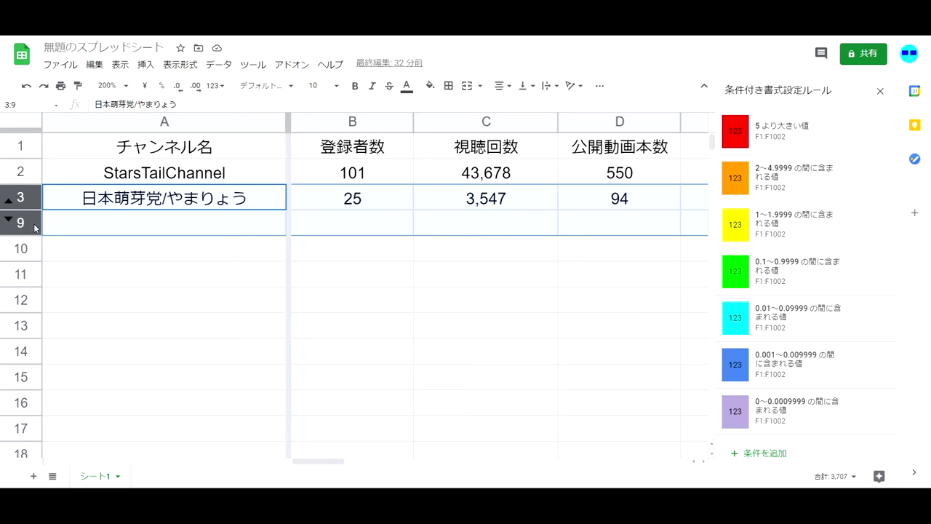
pyautogui.rightClick(32, 222)
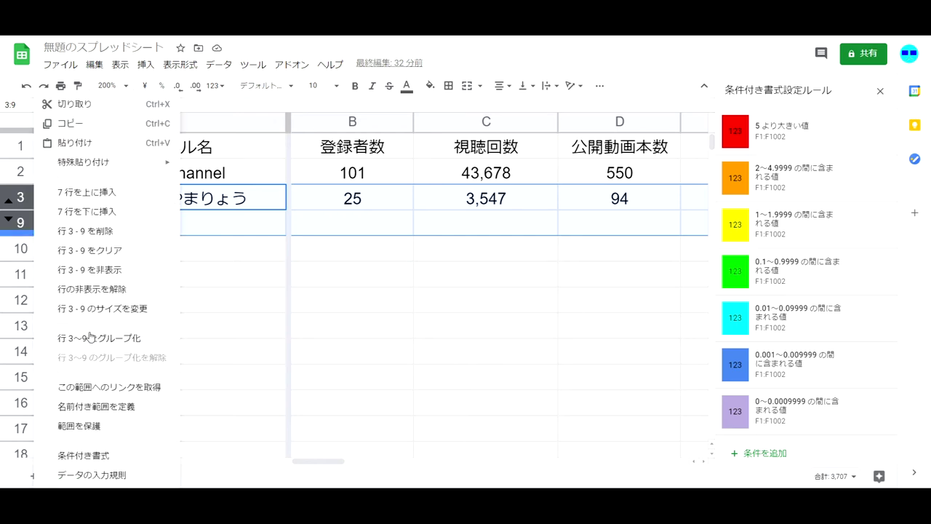
pyautogui.click(90, 291)
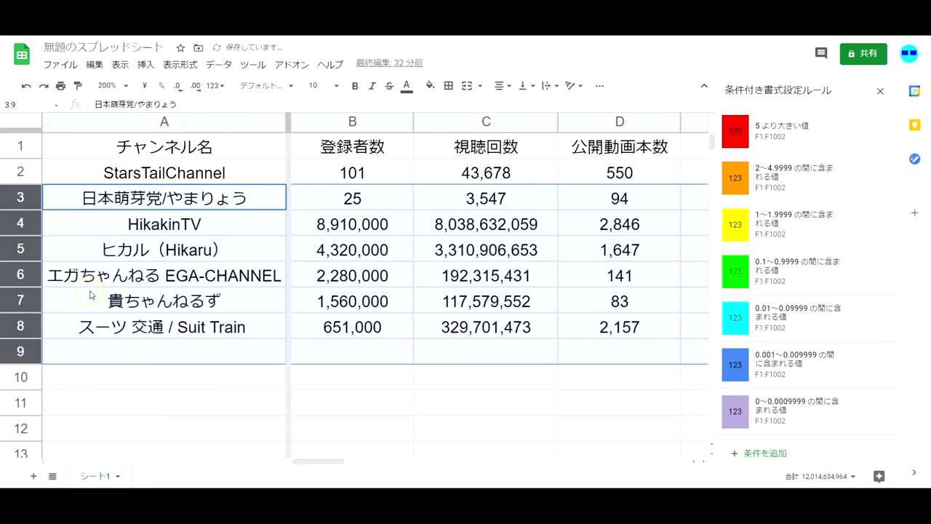
# Compare the subscriber, view and published-video figures of HikakinTV and ヒカル（Hikaru） in rows 4 and 5
pyautogui.click(179, 224)
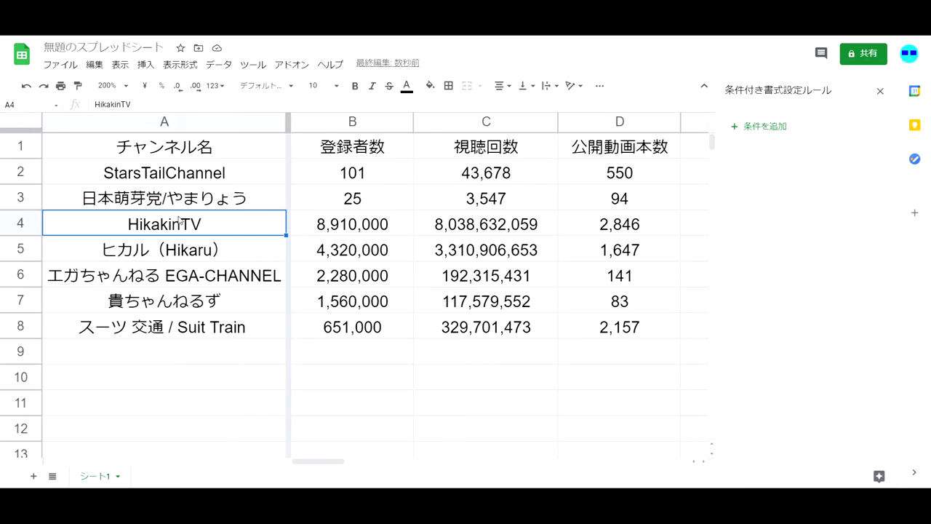
pyautogui.press('Down')
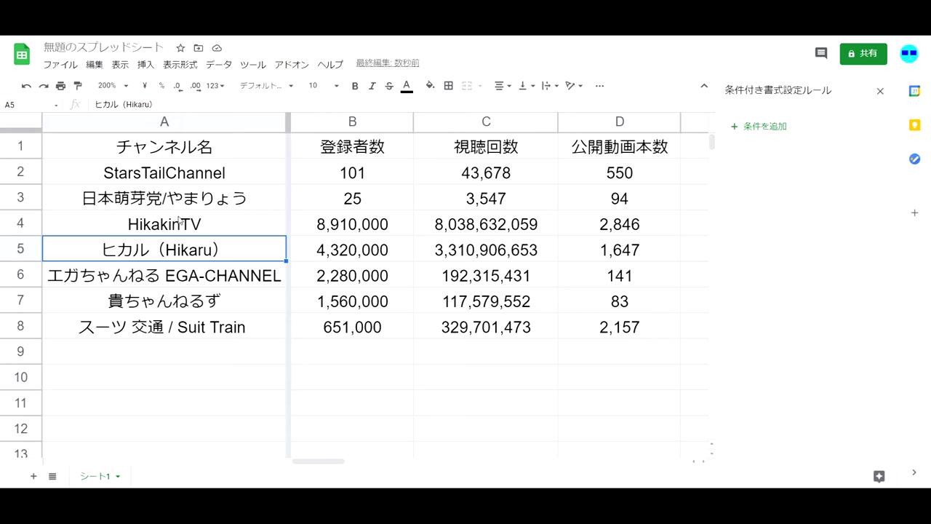
pyautogui.click(179, 223)
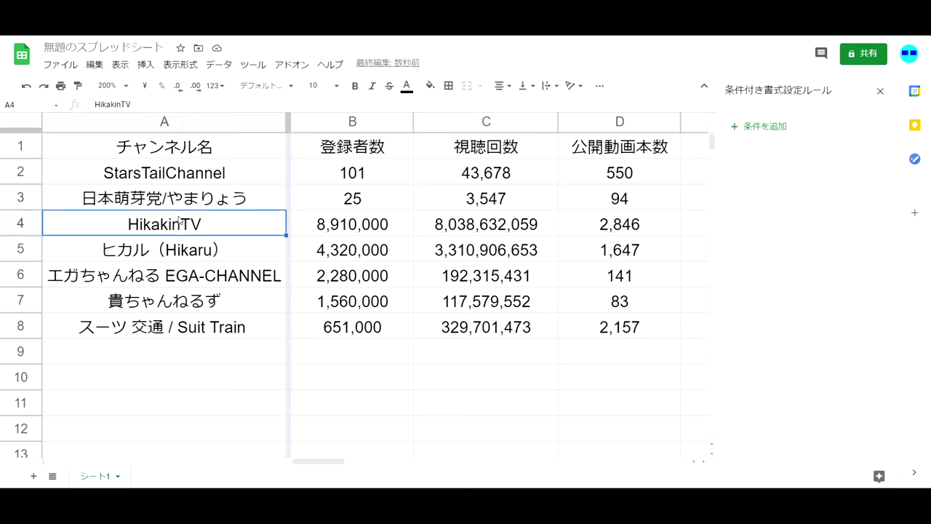
pyautogui.press('Right')
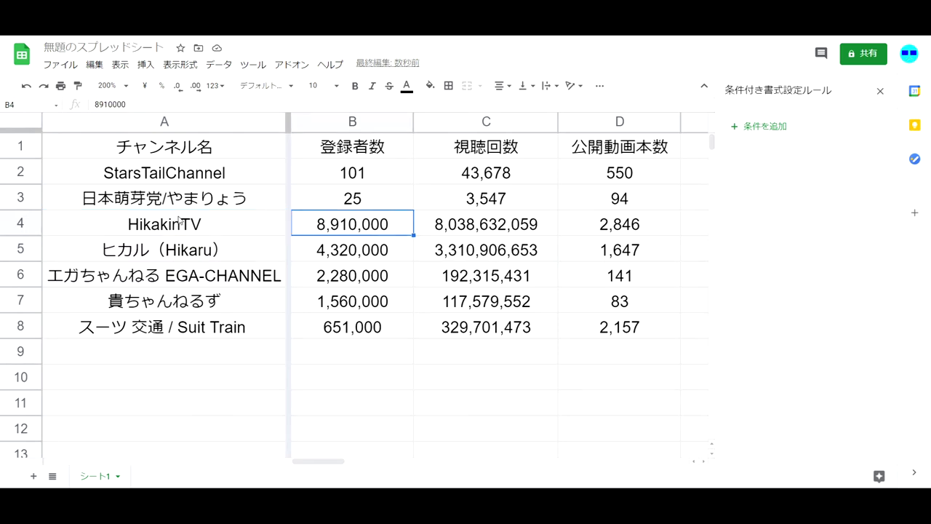
pyautogui.press('Down')
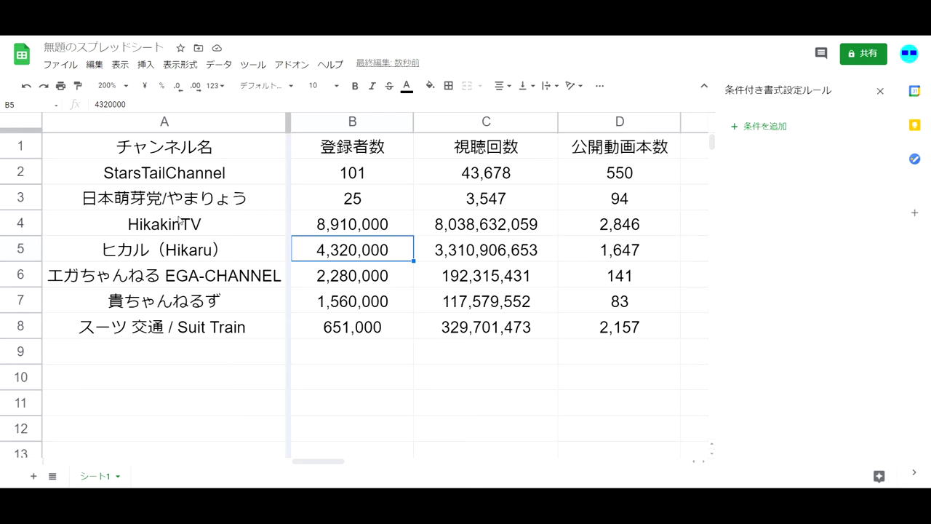
pyautogui.press('Up')
pyautogui.press('Down')
pyautogui.press('Up')
pyautogui.press('Down')
pyautogui.press('Right')
pyautogui.press('Up')
pyautogui.press('Down')
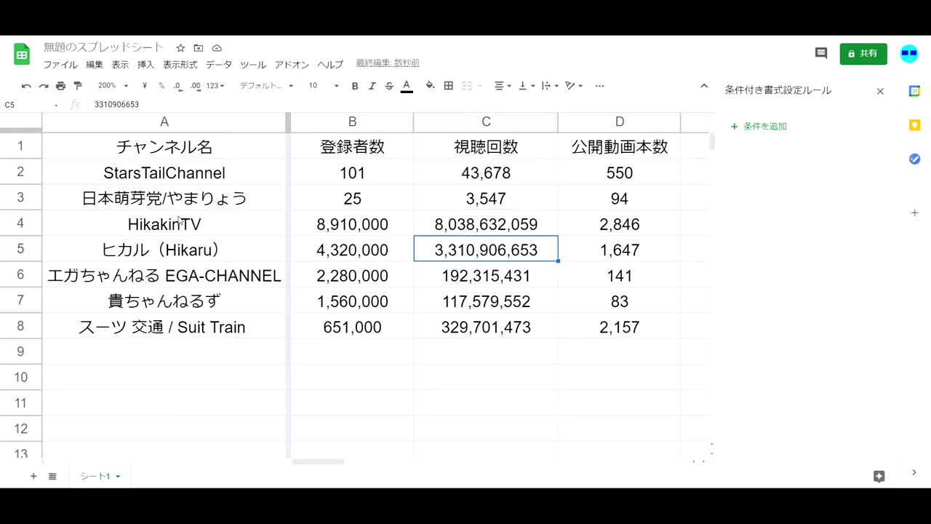
pyautogui.press('Right')
pyautogui.press('Up')
pyautogui.press('Down')
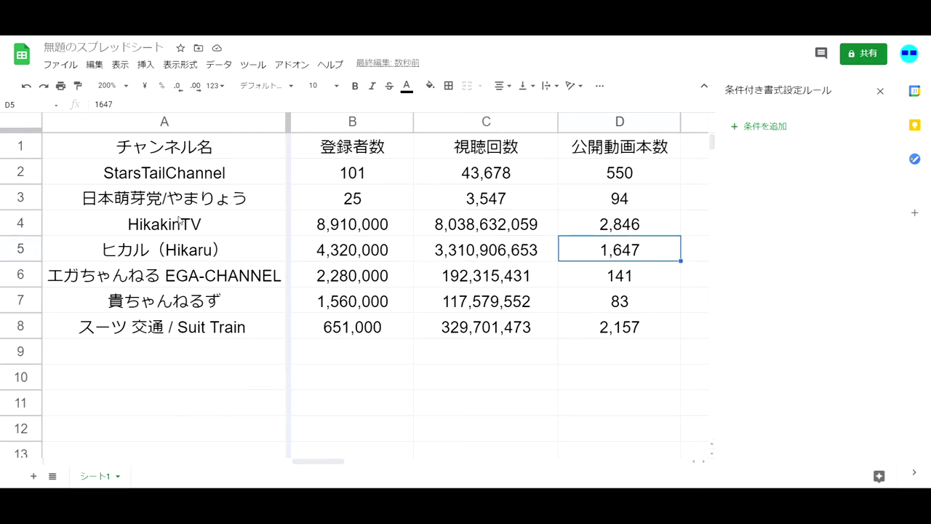
pyautogui.press('Up')
pyautogui.press('Down')
pyautogui.press('Left')
pyautogui.press('Left')
pyautogui.press('Left')
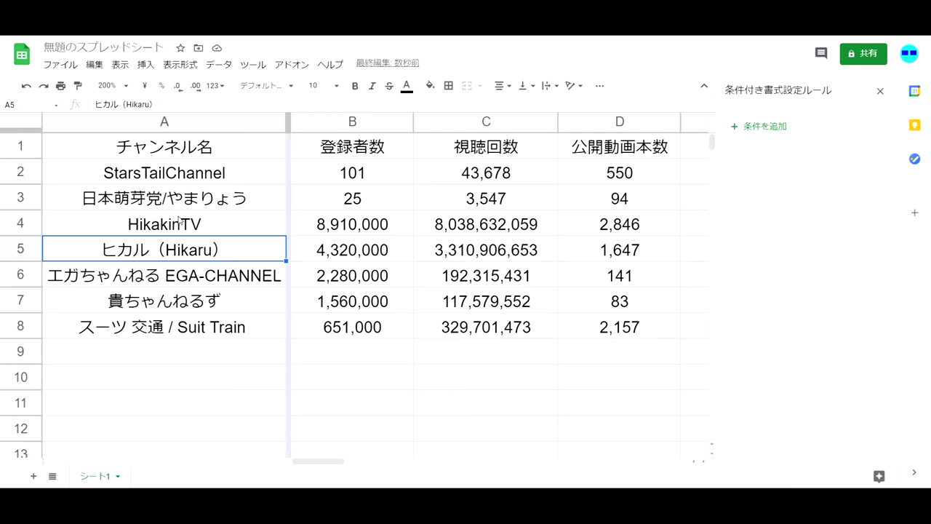
# Review the channel entries in rows 6 and 7 and the view and video counts in row 8
pyautogui.press('Down')
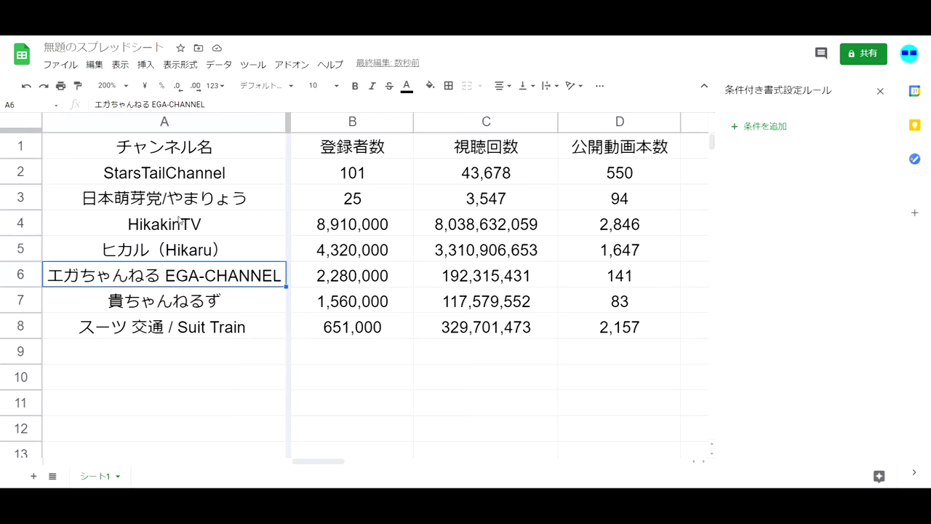
pyautogui.hotkey('shift', 'Down')
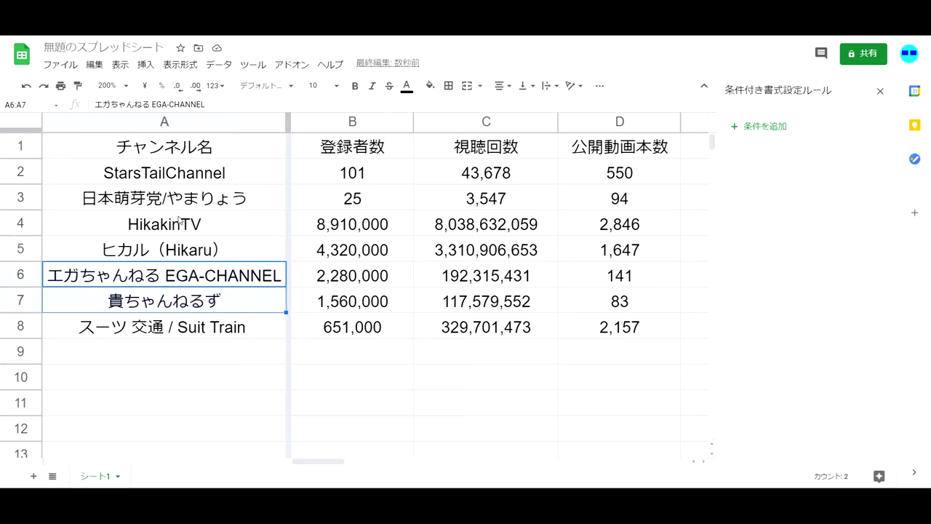
pyautogui.press('Up')
pyautogui.press('Down')
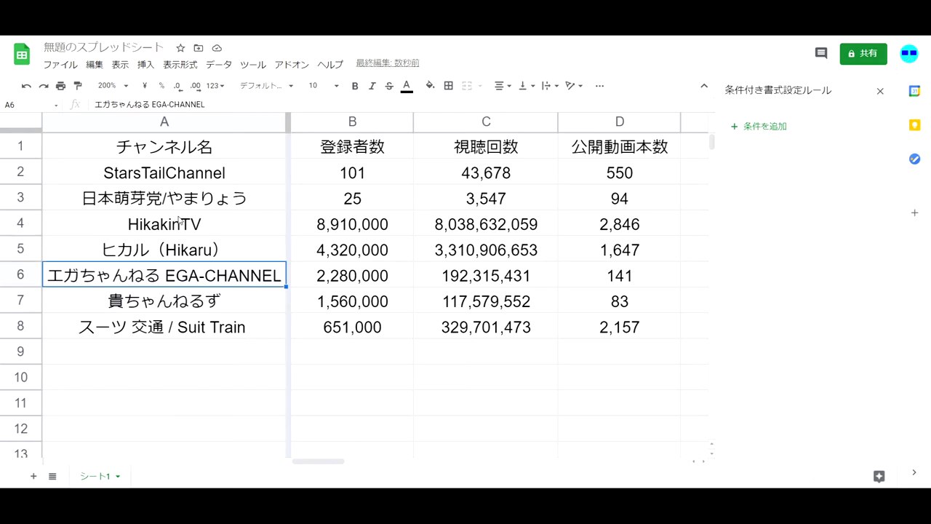
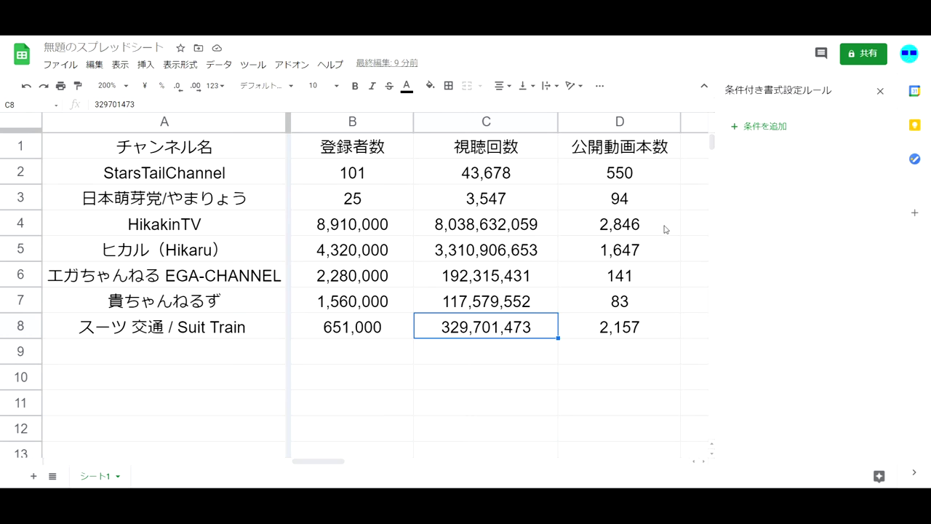
pyautogui.press('Right')
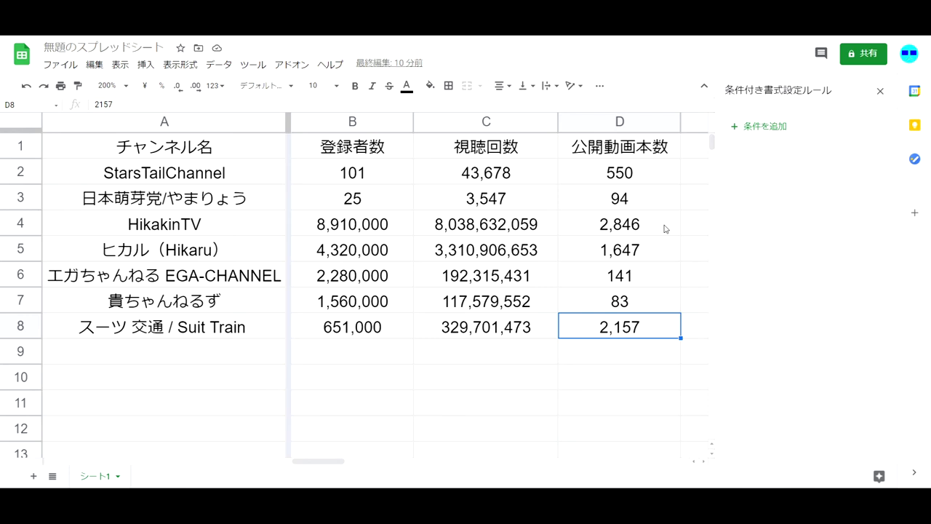
# Examine the WAv and MPF値 results and formulas for スーツ 交通 / Suit Train in row 8
pyautogui.press('Right')
pyautogui.press('Right')
pyautogui.press('Right')
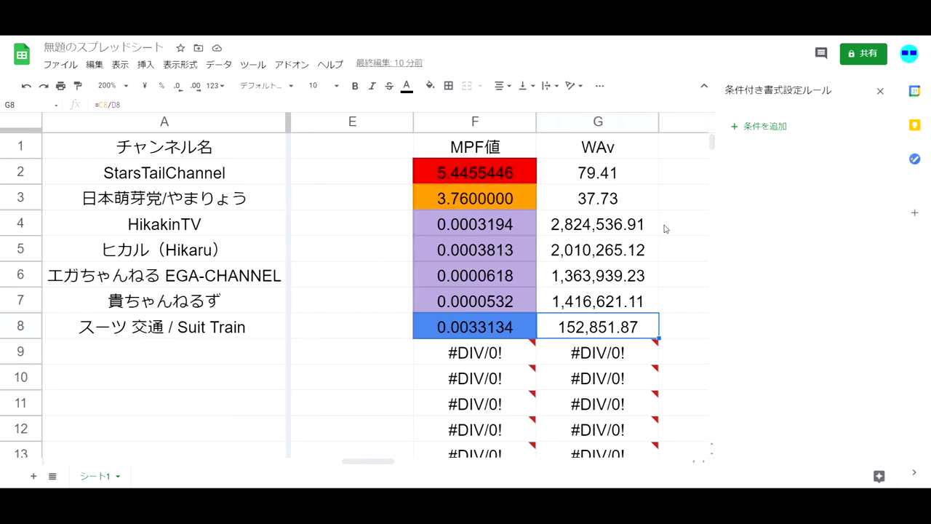
pyautogui.press('Left')
pyautogui.press('Left')
pyautogui.press('Right')
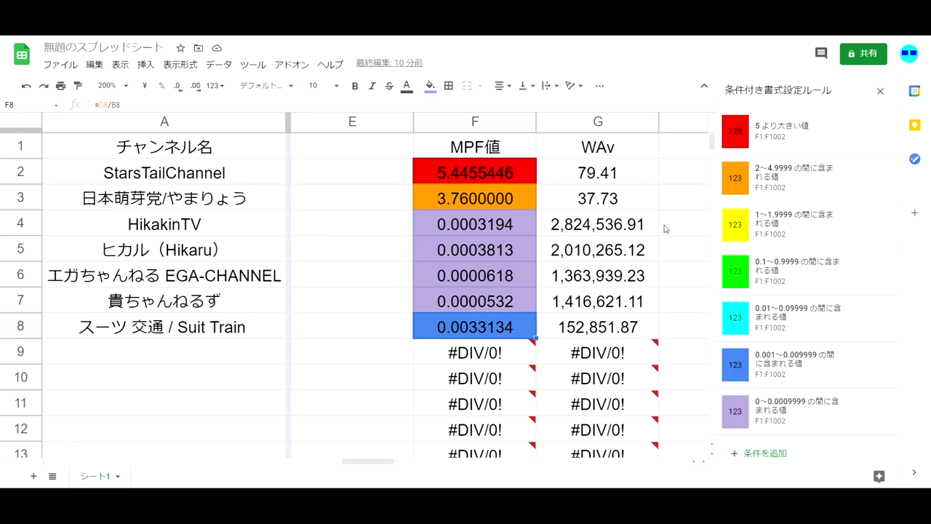
# Review the MPF値 results upward from F8 to F2 and highlight rows 2 and 3 for comparison
pyautogui.press('Up')
pyautogui.press('Up')
pyautogui.press('Up')
pyautogui.press('Up')
pyautogui.press('Up')
pyautogui.press('Up')
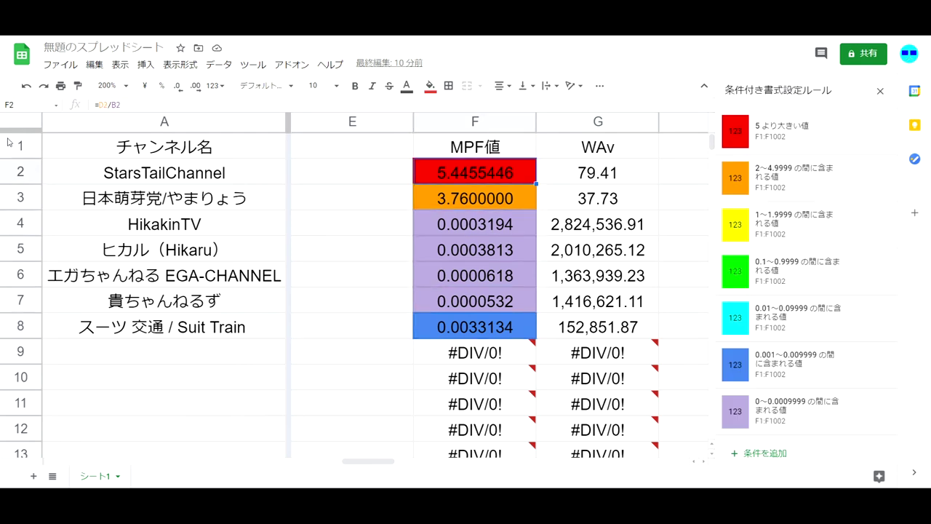
pyautogui.click(20, 170)
pyautogui.keyDown('shift'); pyautogui.click(20, 197); pyautogui.keyUp('shift')
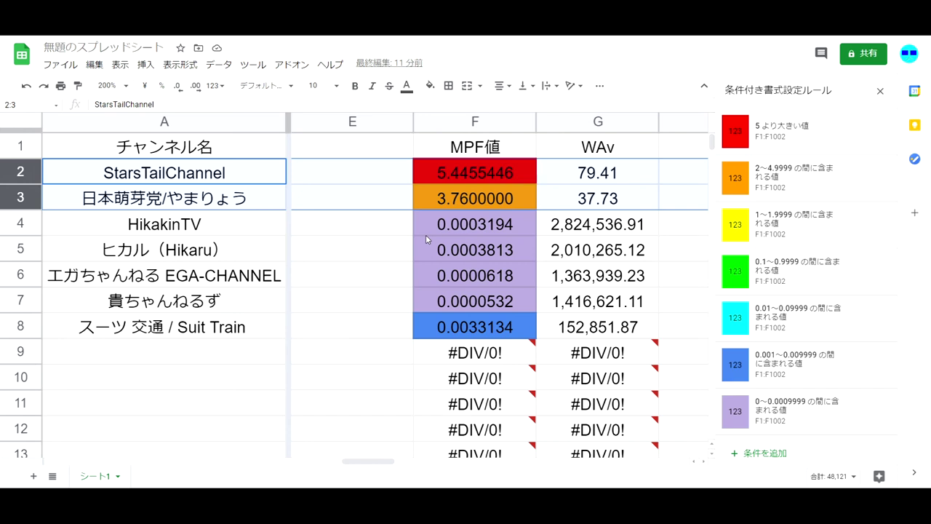
# Check the MPF値 results in F4:F6 against the value ranges of the conditional formatting rules
pyautogui.click(471, 250)
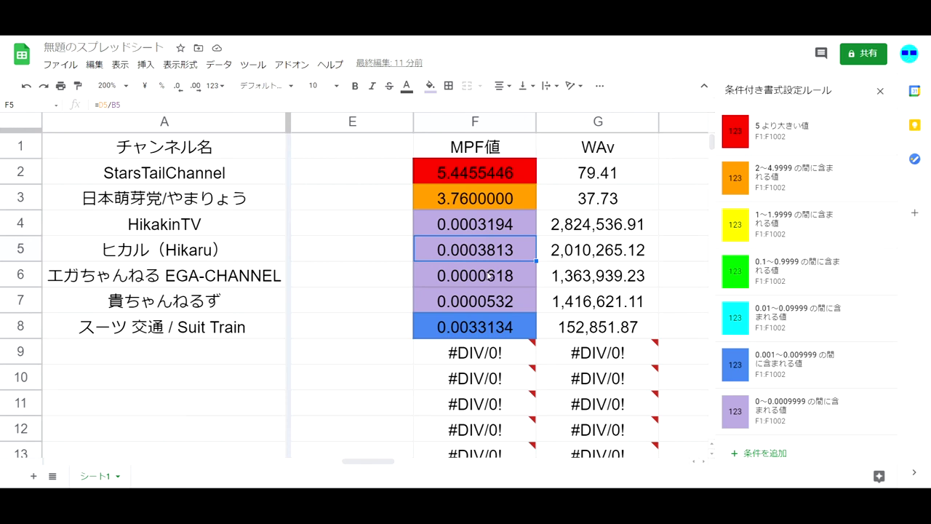
pyautogui.moveTo(757, 129)
pyautogui.click(476, 223)
pyautogui.click(472, 248)
pyautogui.press('Down')
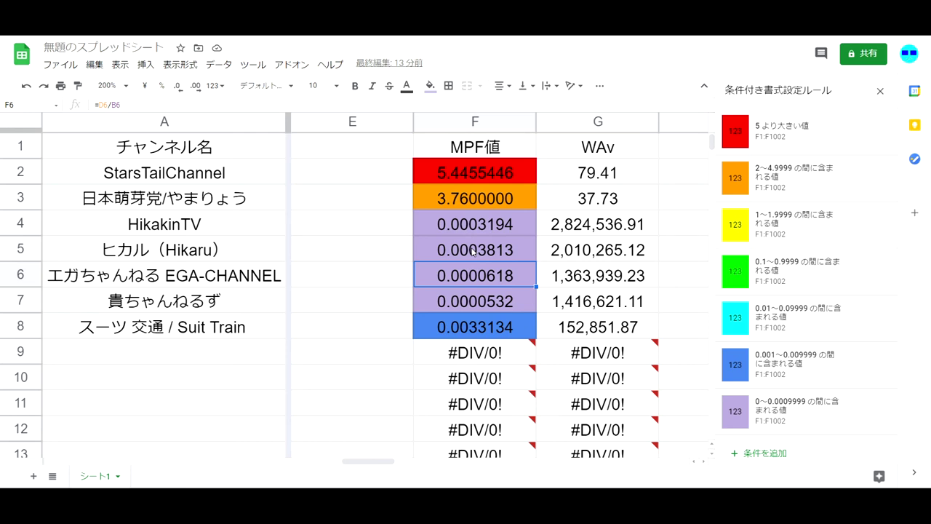
# Compare the WAv results of the channels from HikakinTV to 貴ちゃんねるず in G4:G7
pyautogui.press('Right')
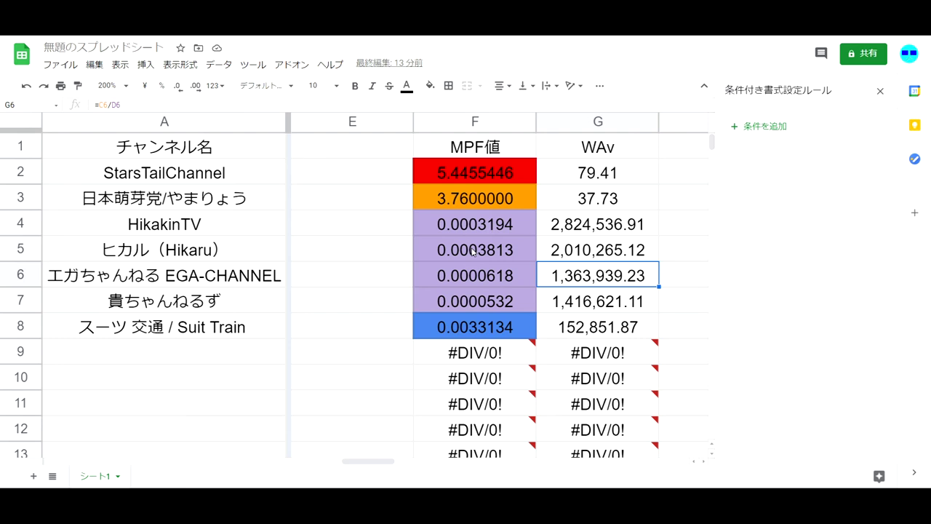
pyautogui.press('Up')
pyautogui.press('Up')
pyautogui.press('Down')
pyautogui.press('Down')
pyautogui.press('Down')
pyautogui.press('Up')
pyautogui.press('Up')
pyautogui.press('Up')
# Select the MPF値 and WAv results of rows 4 to 8, extending the range to F4:H8
pyautogui.press('Left')
pyautogui.hotkey('shift', 'Down')
pyautogui.hotkey('shift', 'Down')
pyautogui.hotkey('shift', 'Down')
pyautogui.hotkey('shift', 'Down')
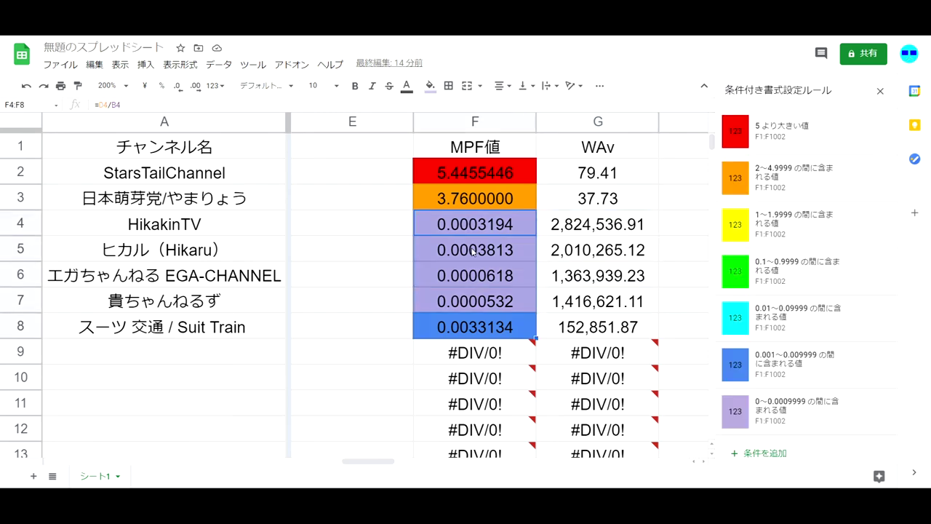
pyautogui.hotkey('shift', 'Left')
pyautogui.hotkey('shift', 'Right')
pyautogui.hotkey('shift', 'Right')
pyautogui.hotkey('shift', 'Right')
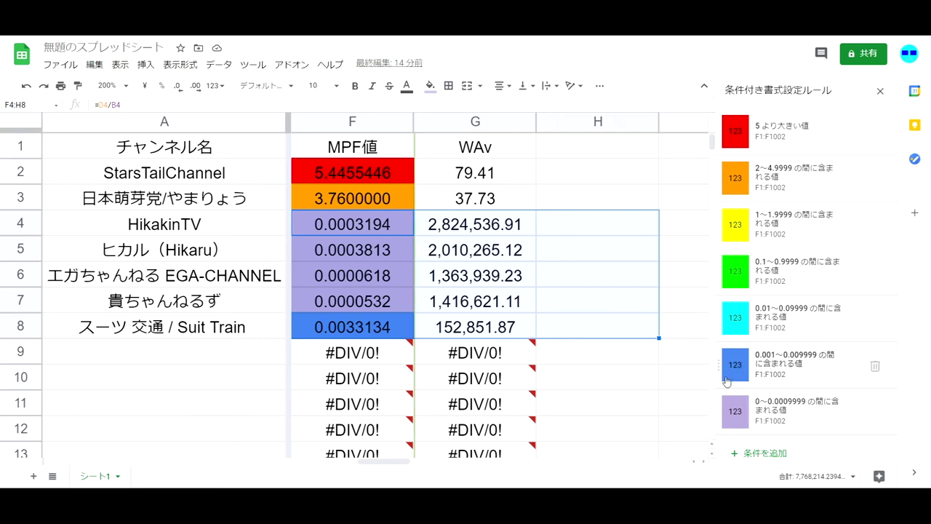
# Compare the MPF値 and WAv results in F4:G7 with those of スーツ 交通 / Suit Train in F8:G8
pyautogui.click(362, 327)
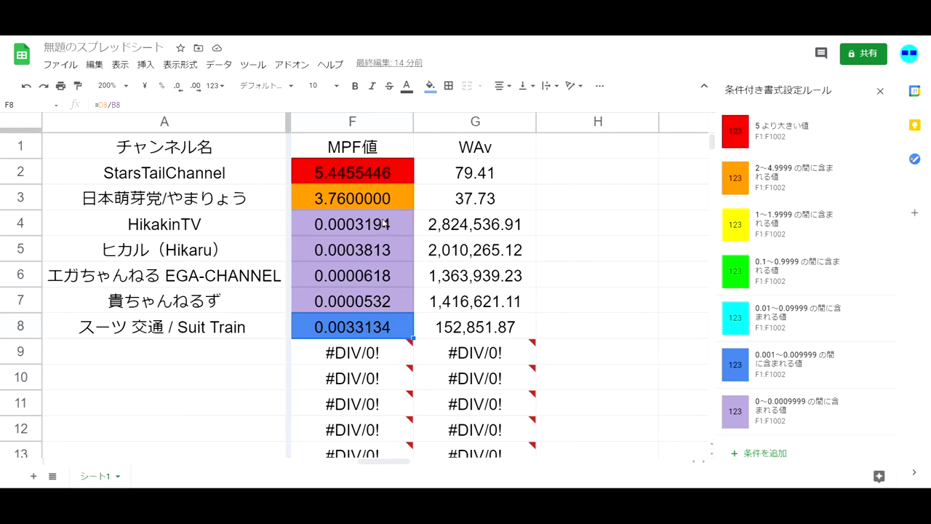
pyautogui.moveTo(403, 225); pyautogui.dragTo(481, 301)
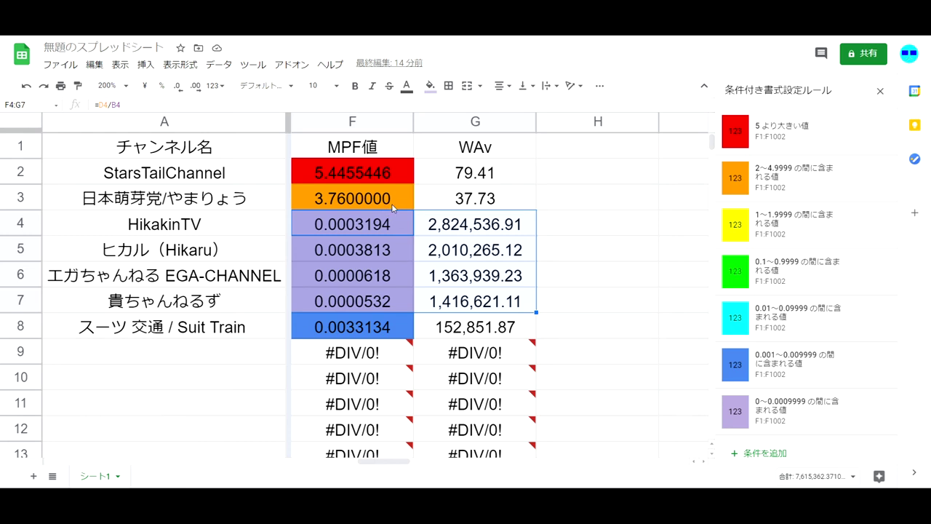
pyautogui.moveTo(444, 326); pyautogui.dragTo(397, 326)
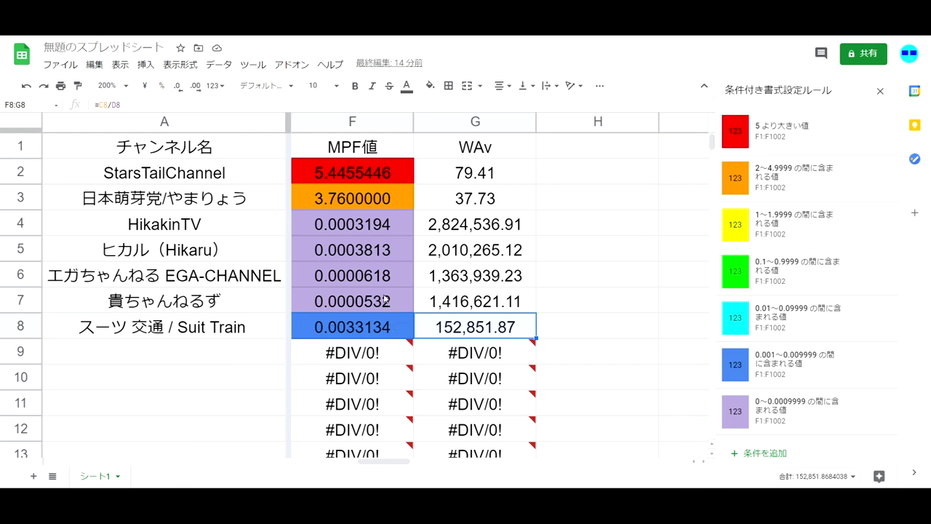
# Inspect the WAv results of the first two channels in G2 and G3
pyautogui.moveTo(520, 169); pyautogui.dragTo(524, 197)
pyautogui.click(524, 198)
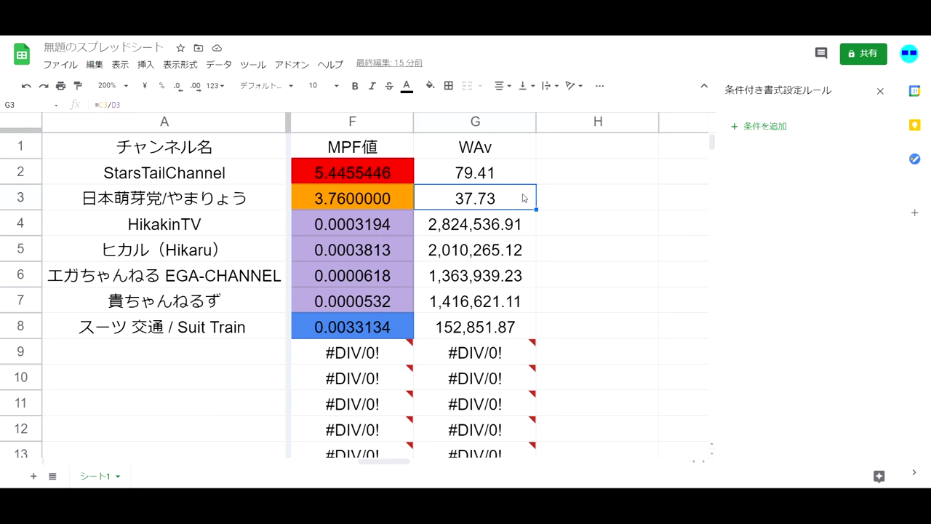
pyautogui.click(514, 177)
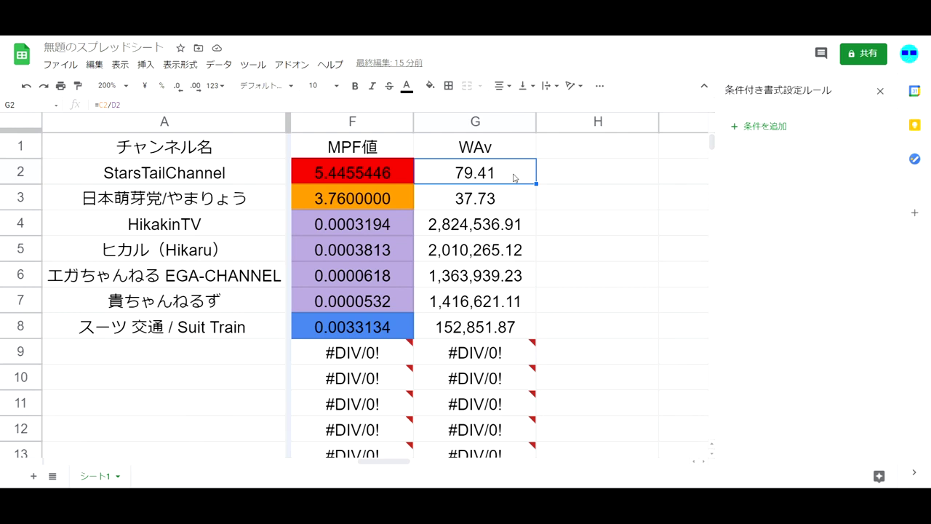
pyautogui.press('Down')
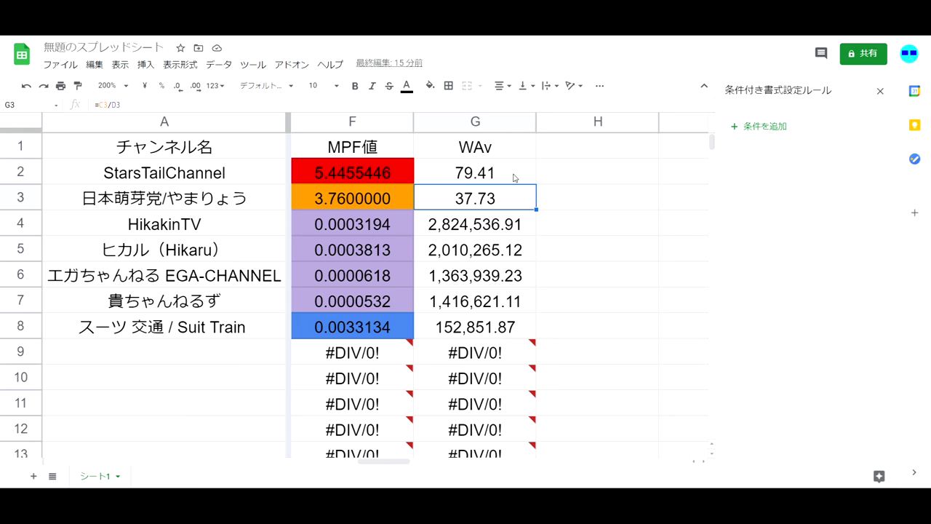
# Review the WAv results of the larger channels from row 4 downward
pyautogui.press('Down')
pyautogui.press('Down')
pyautogui.press('Down')
pyautogui.press('Down')
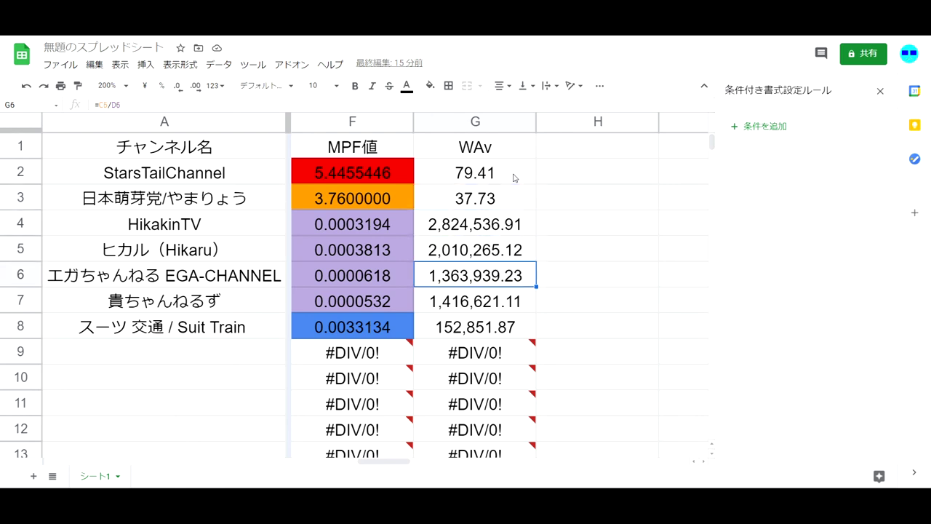
pyautogui.press('Up')
pyautogui.press('Down')
pyautogui.press('Down')
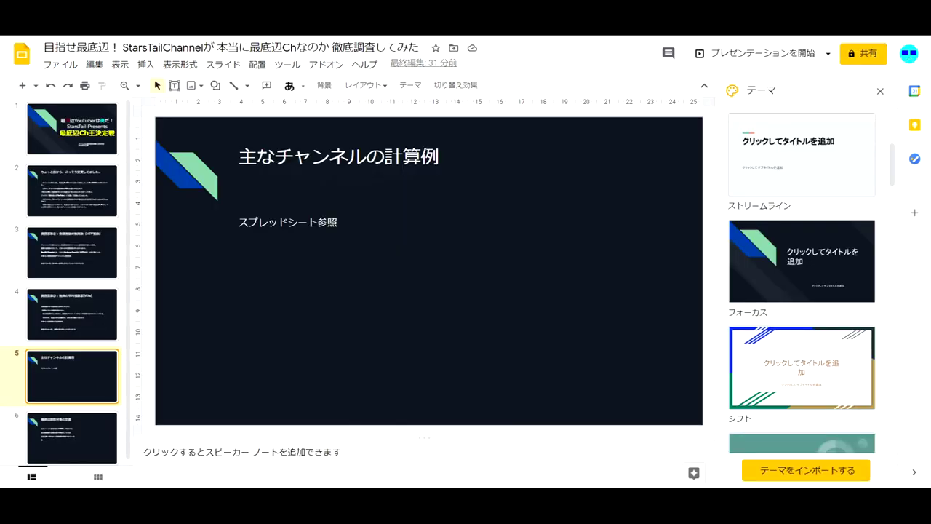
# Switch to the Google Slides presentation and display its title slide, 最底辺Ch王決定戦
pyautogui.click(82, 134)
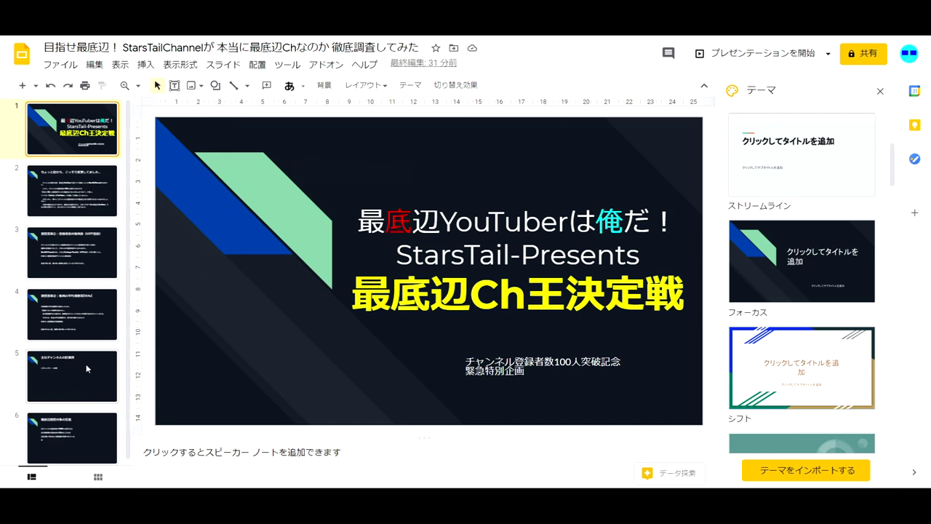
pyautogui.scroll(-1, 86, 368)
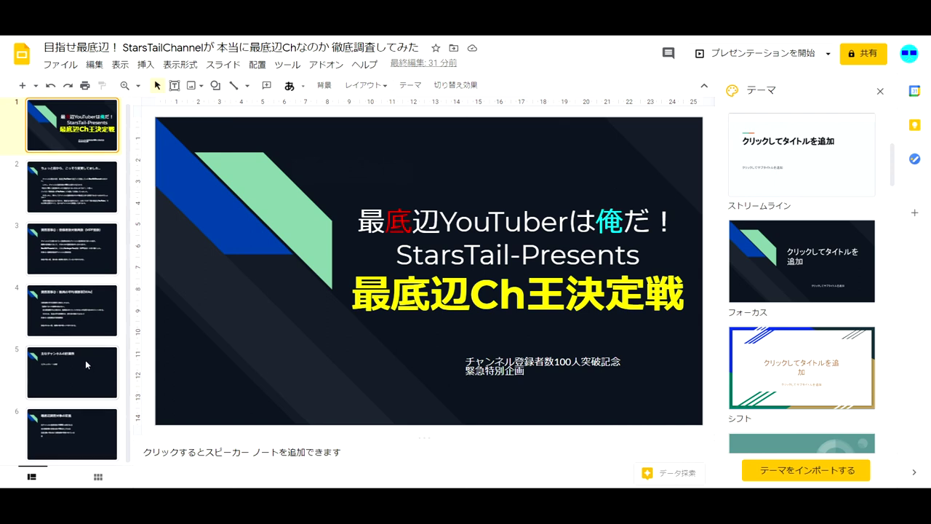